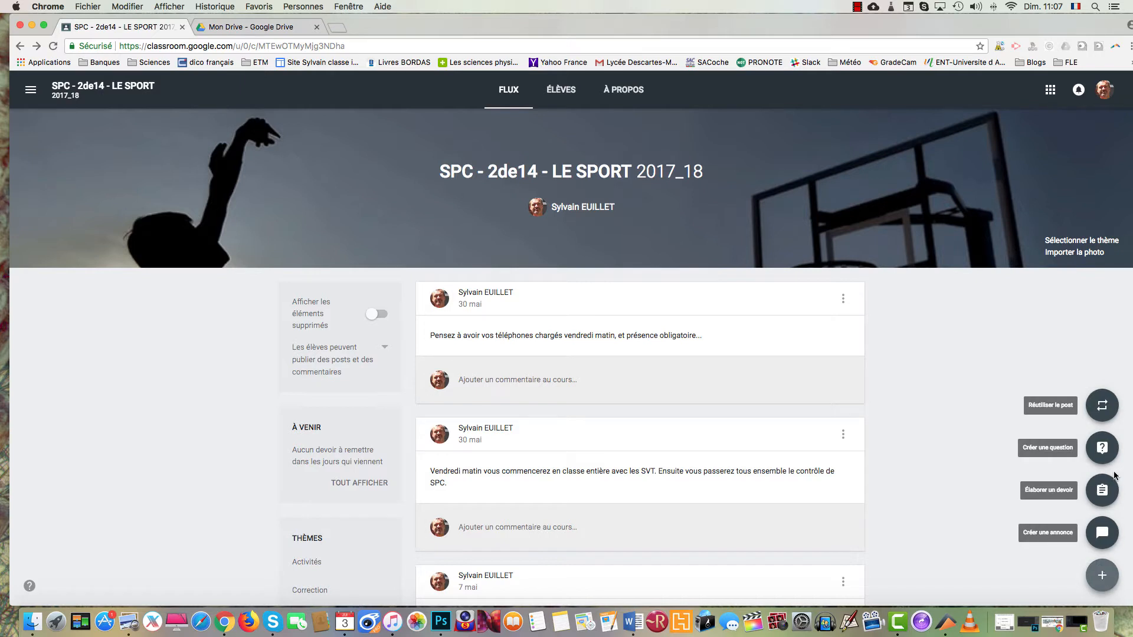
Create a new assignment for all students in the class, titled "Devoir maison".
click(1103, 502)
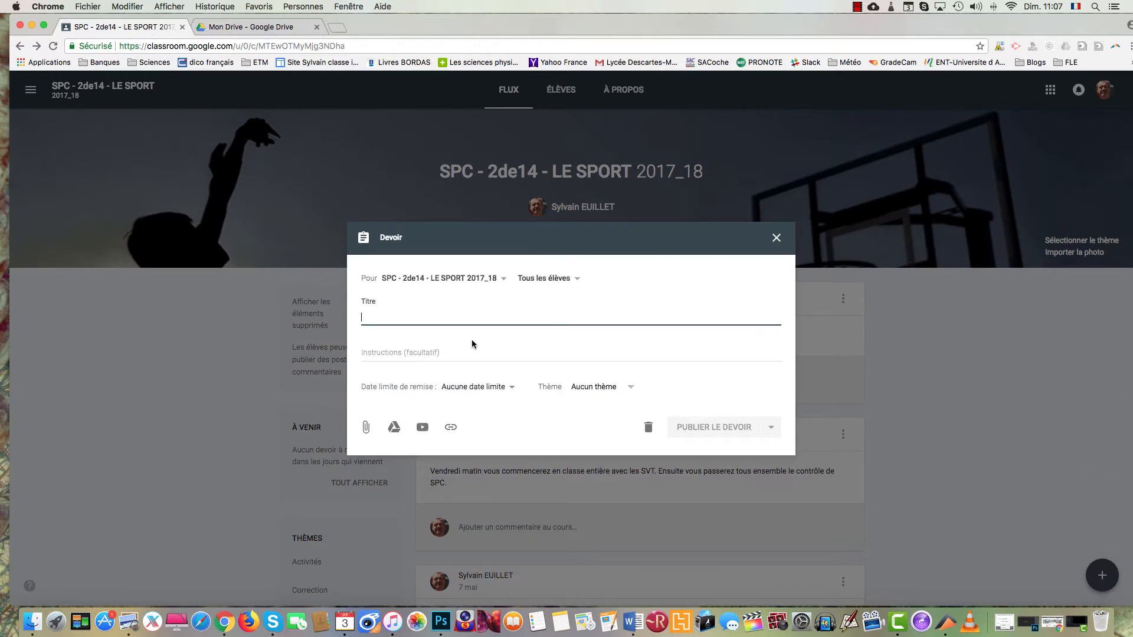
click(577, 279)
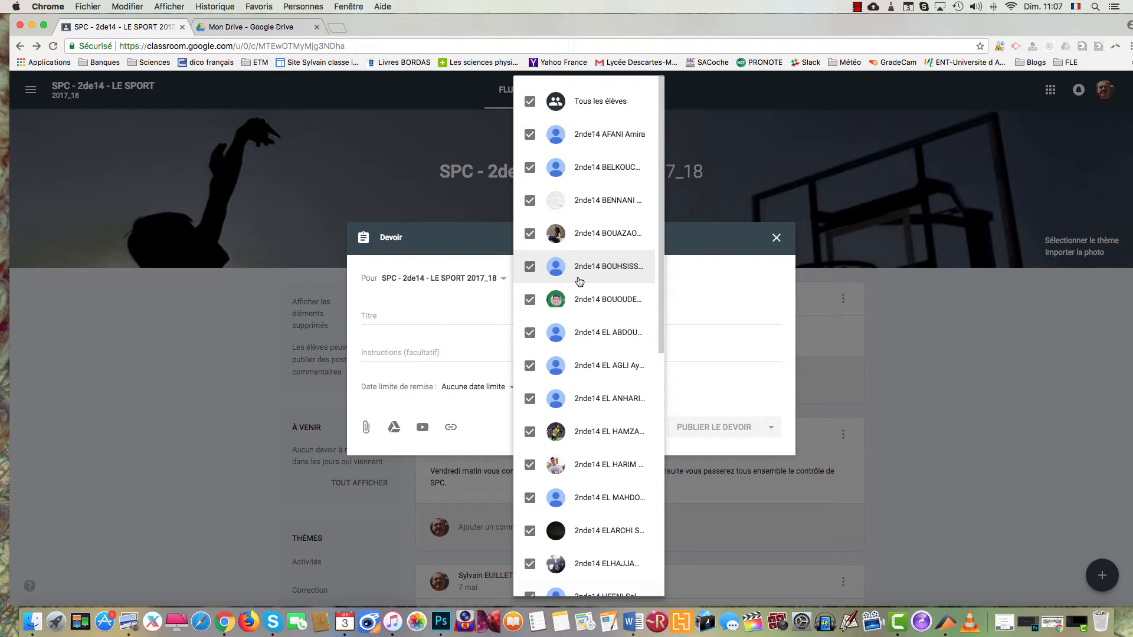
click(446, 313)
click(399, 312)
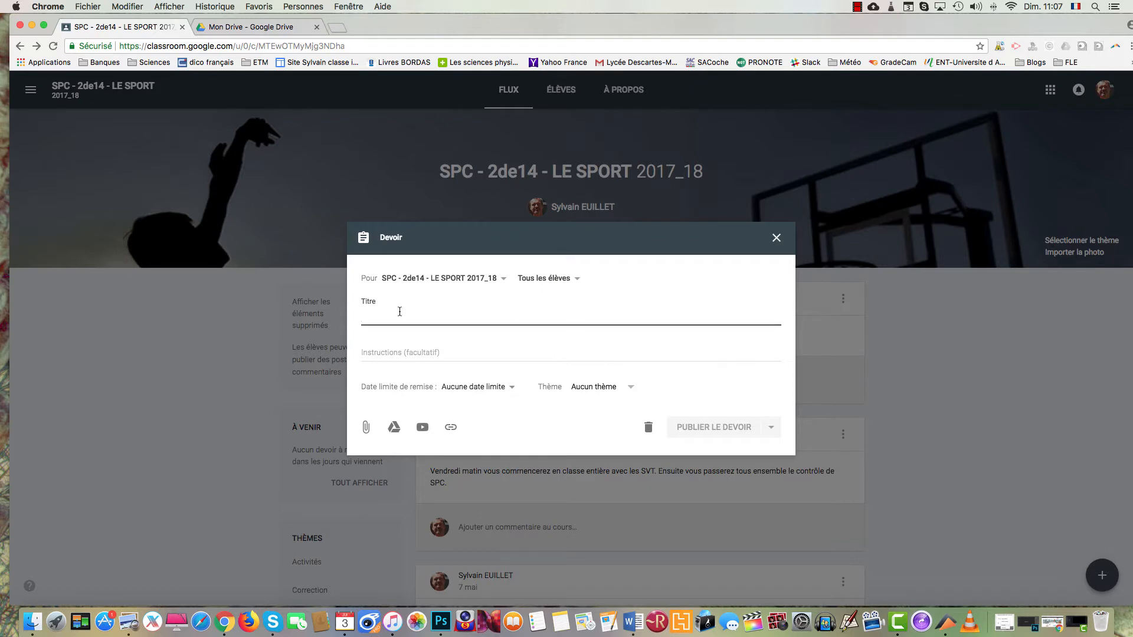
text(Devoir )
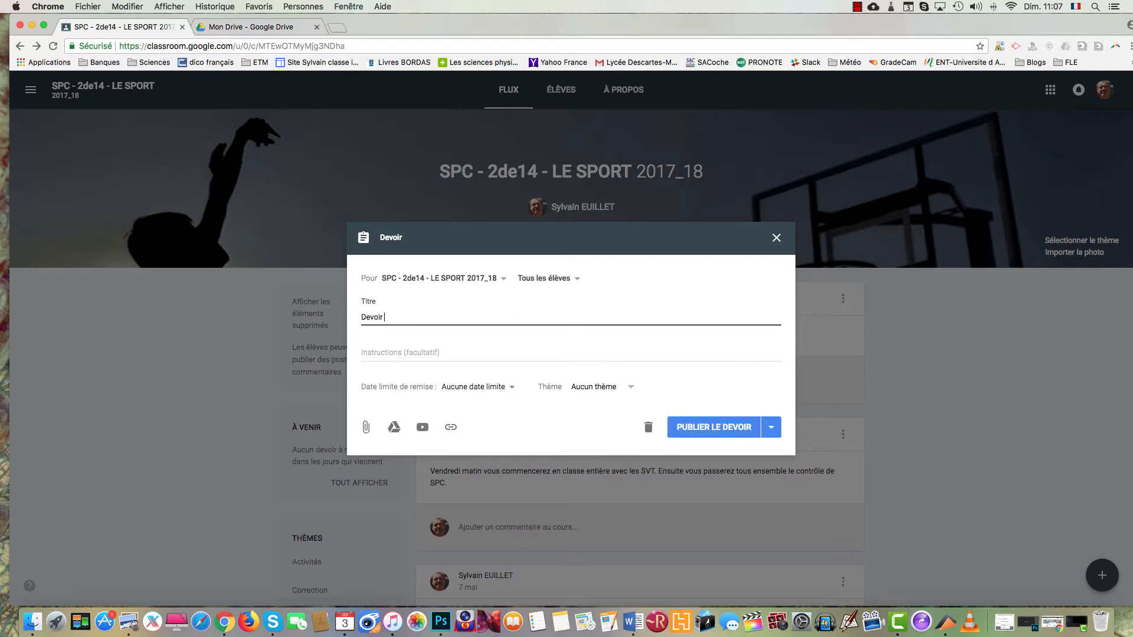
text(maison)
Enter the assignment instructions "Faire l'activité p 147 de votre livre".
click(400, 353)
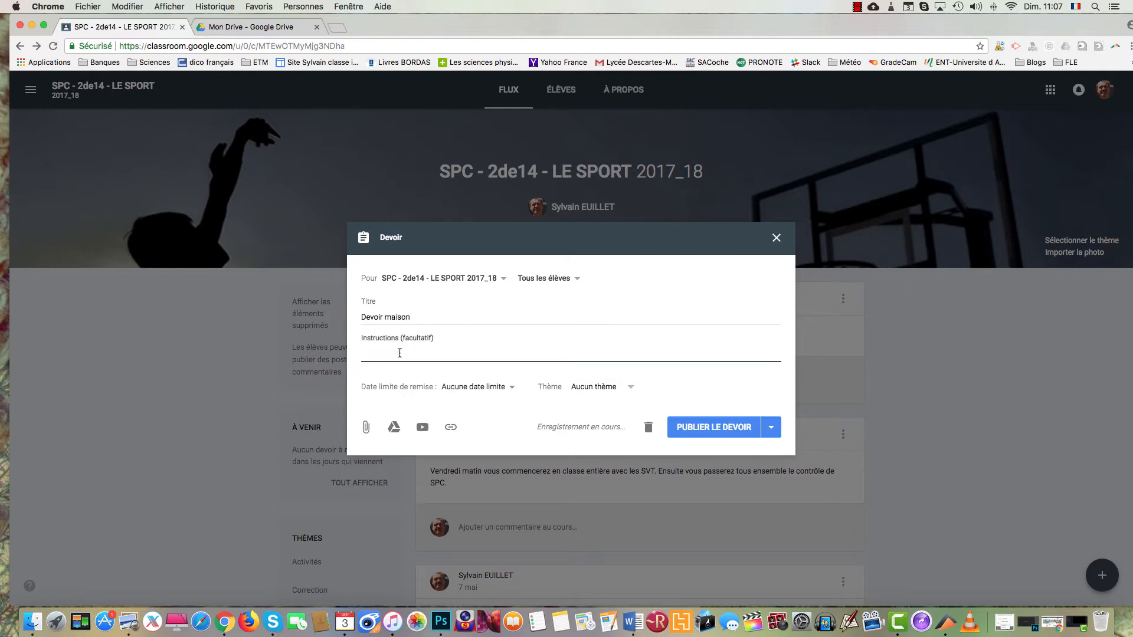
text(Faire )
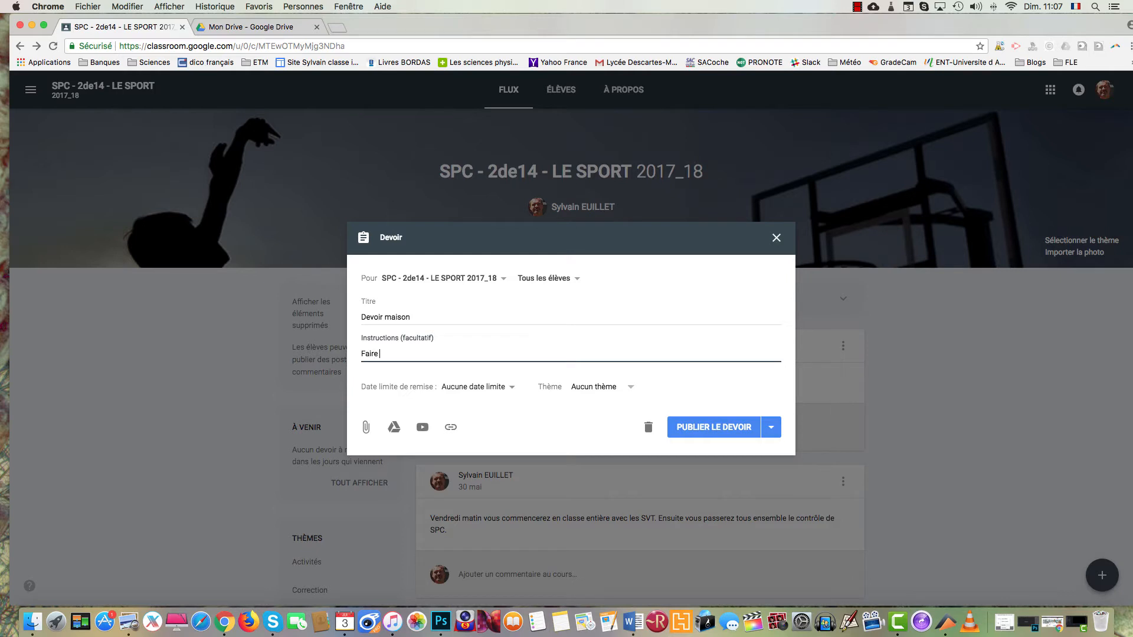
text(l'activité p 147 de votre livre)
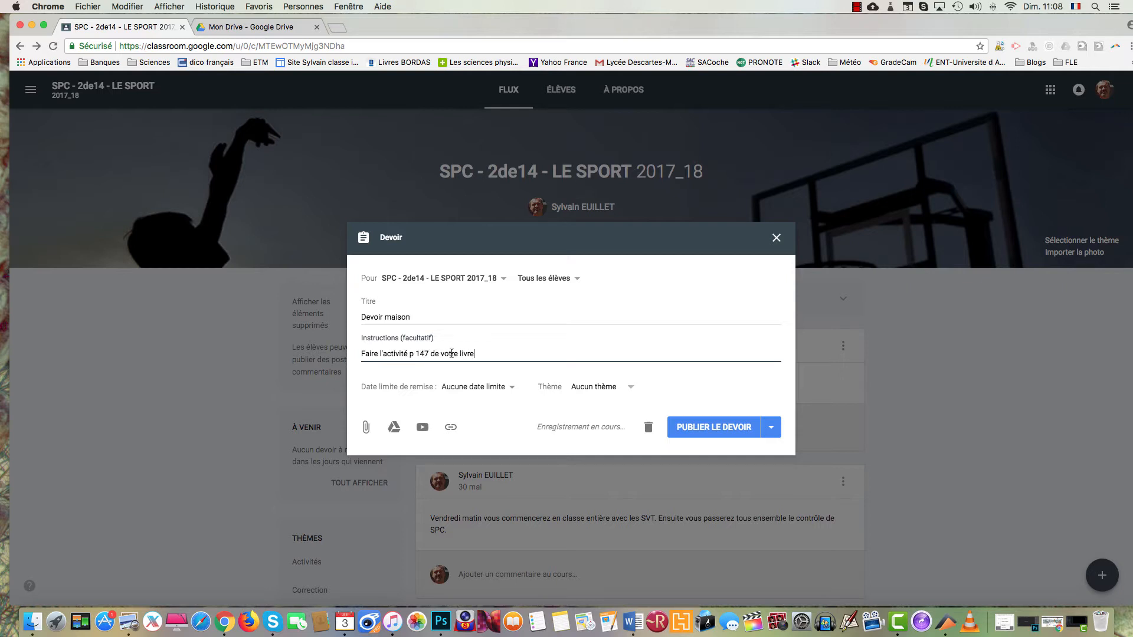
Set the assignment's due date to 7 juin 2018 with a time limit of 23:59.
click(512, 389)
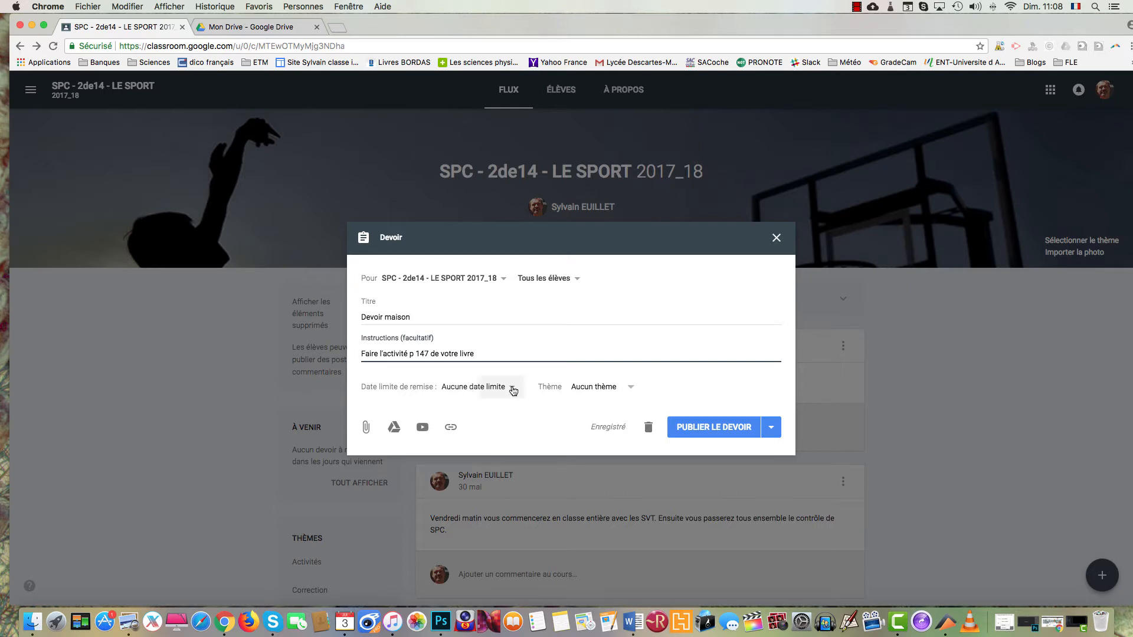
click(453, 426)
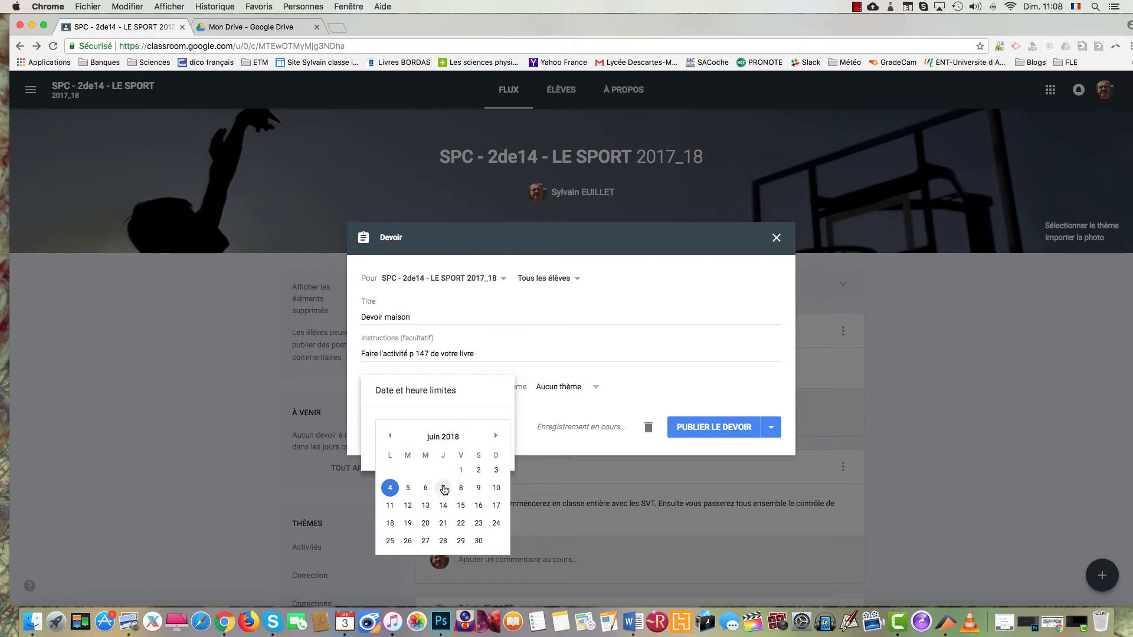
click(443, 487)
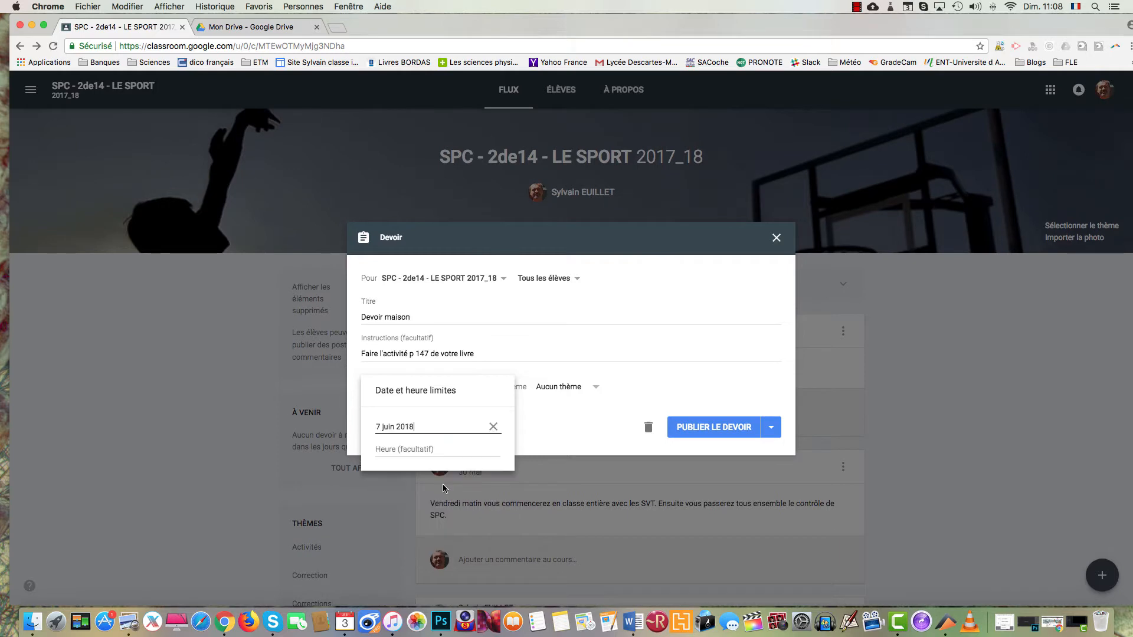
click(439, 450)
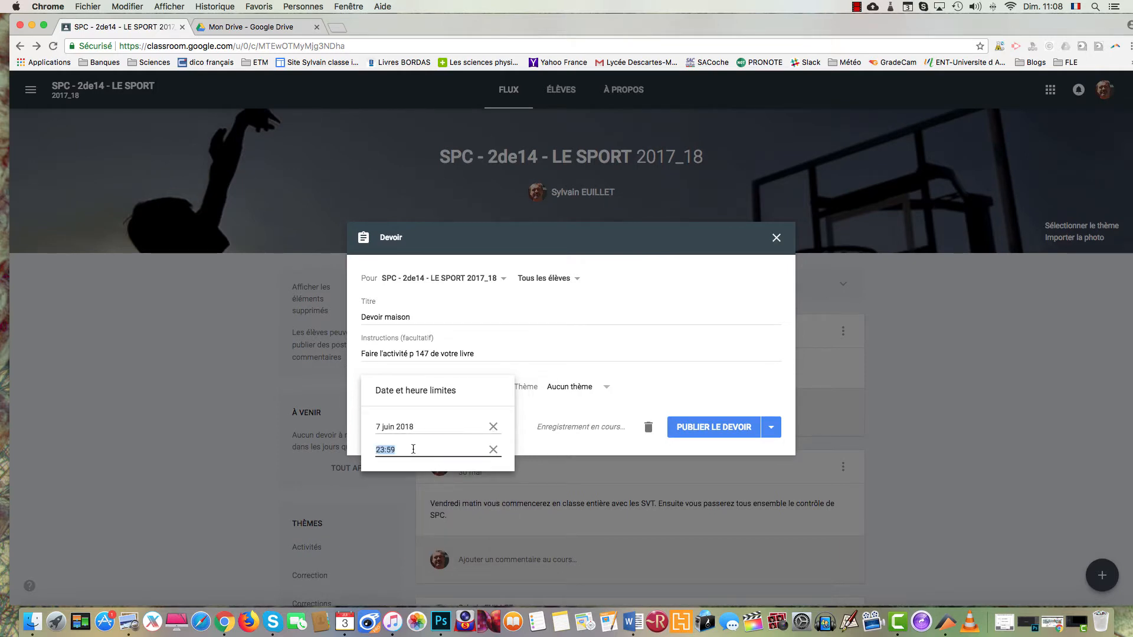
click(413, 449)
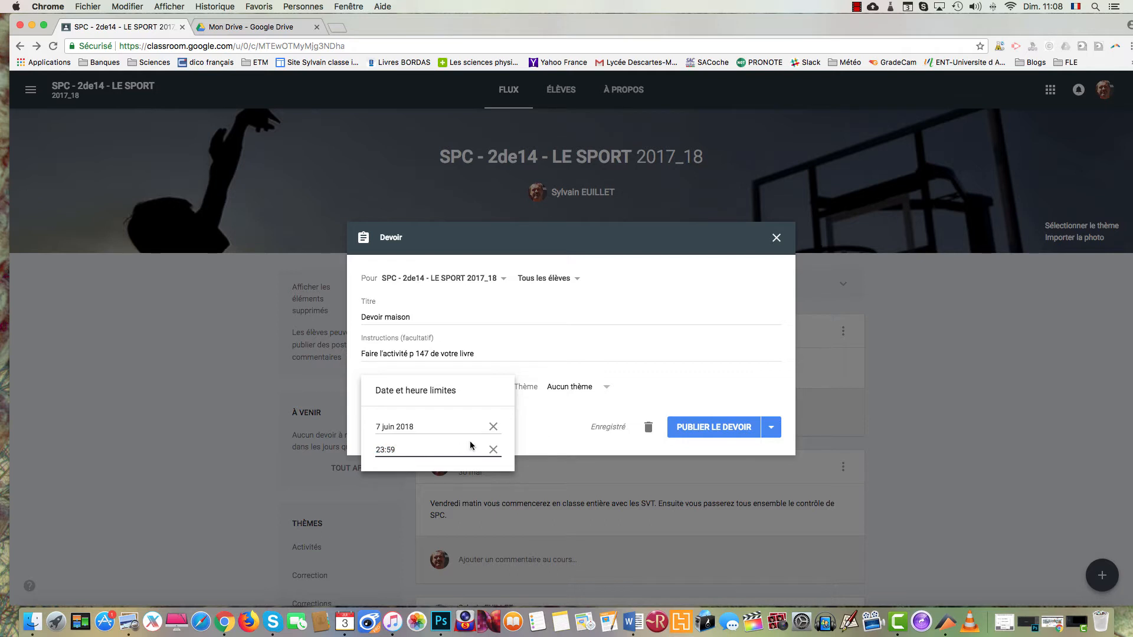
click(538, 441)
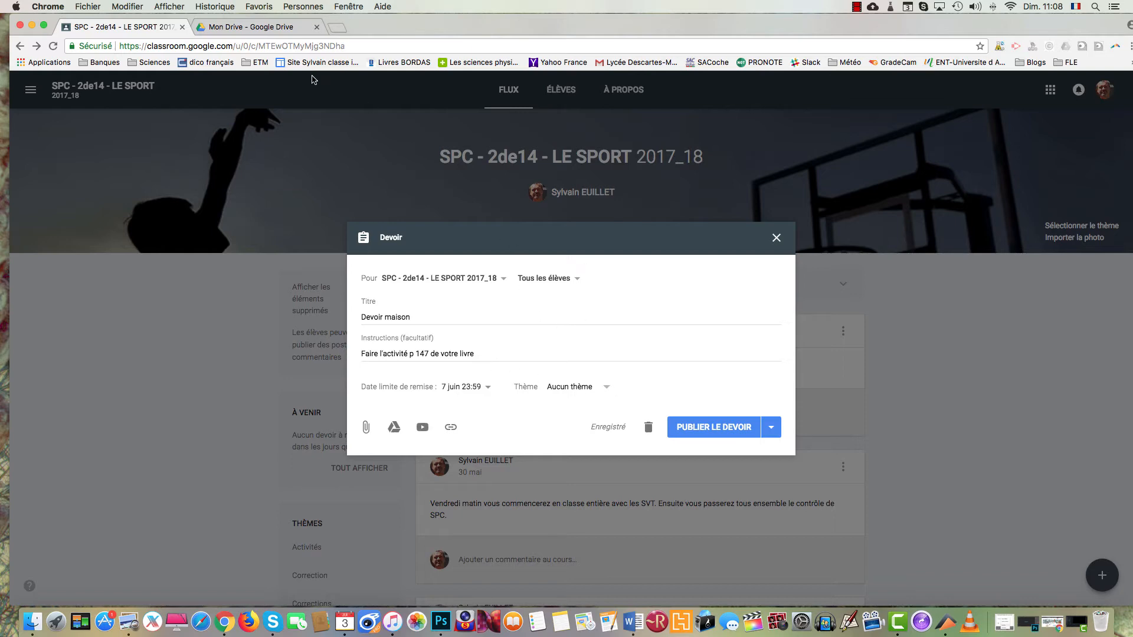
Switch to Google Drive and create a blank Google Docs document.
click(284, 26)
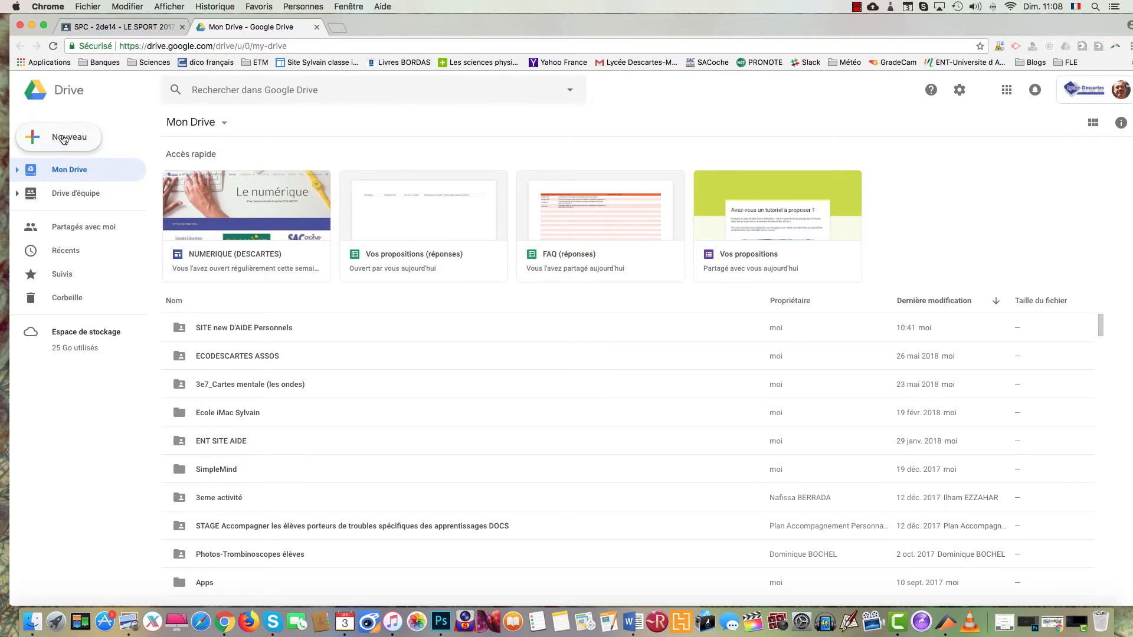
click(64, 139)
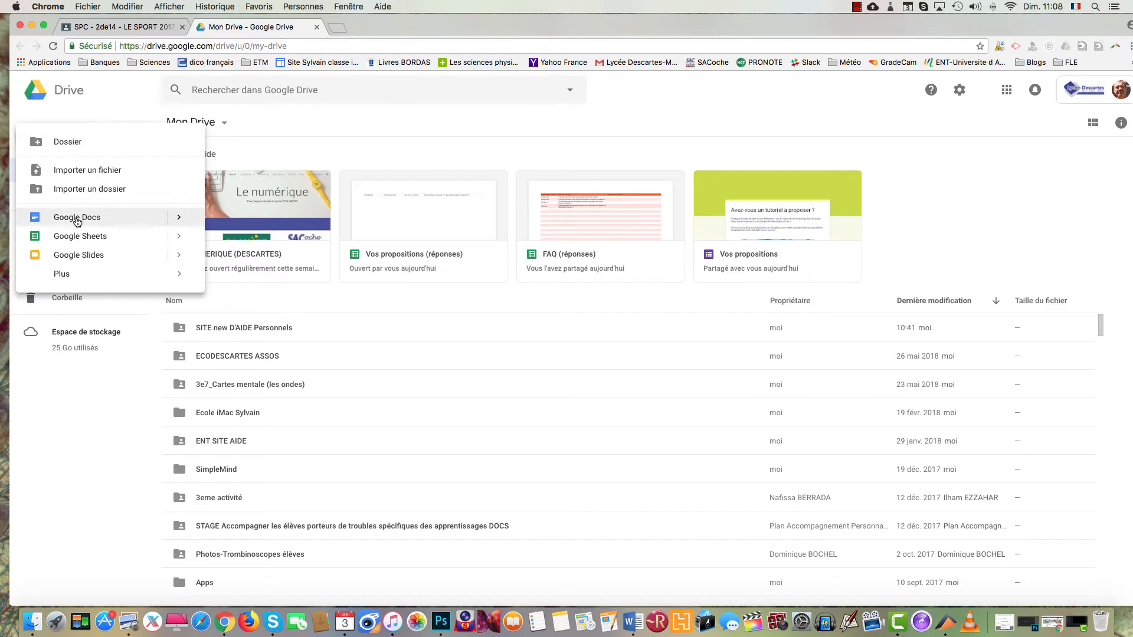
click(91, 220)
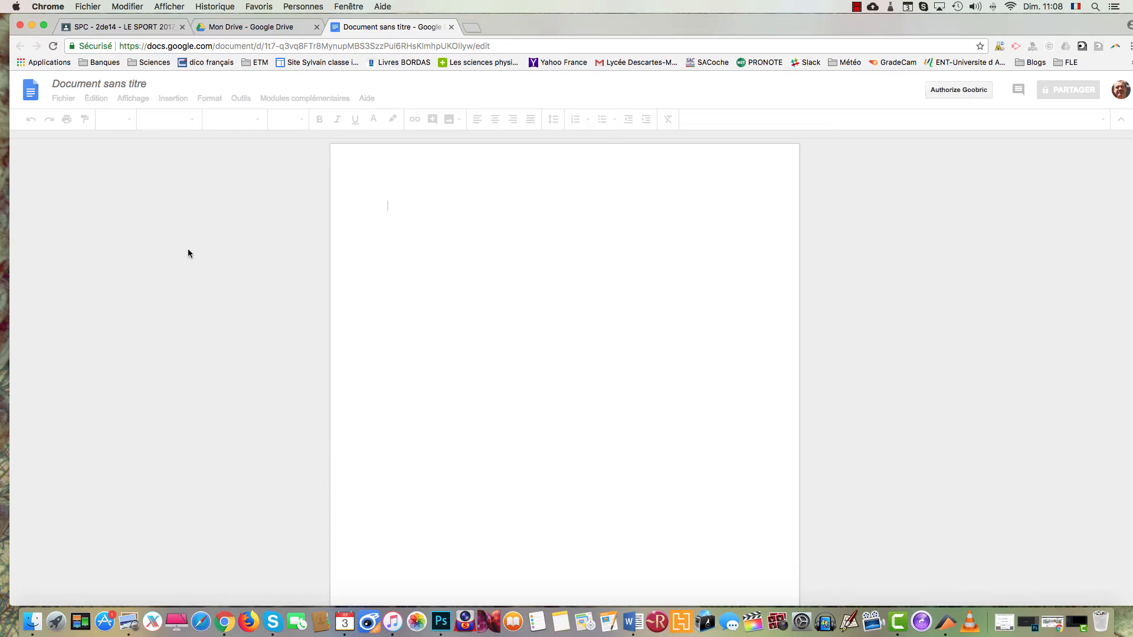
Rename the untitled document as "Mes réponses".
click(121, 83)
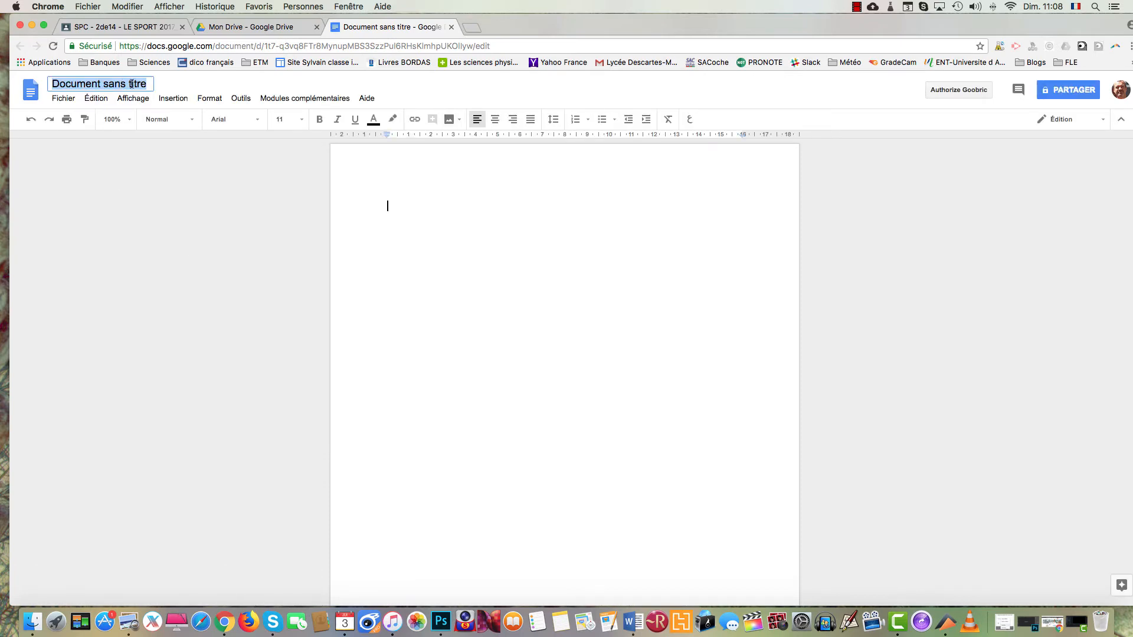
text(Mes ra)
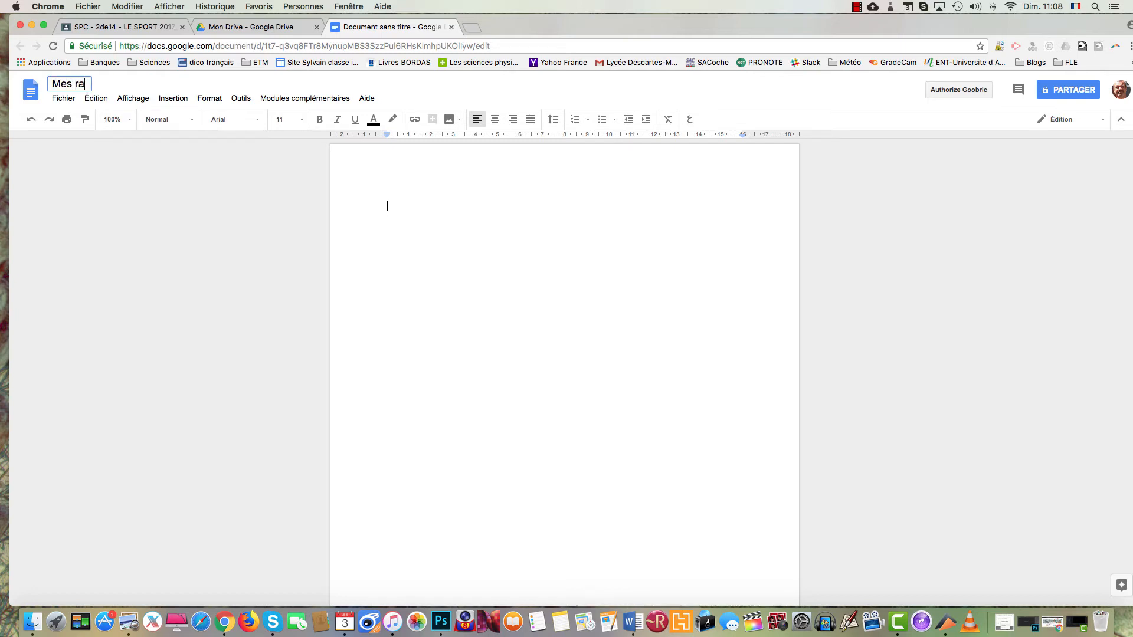
text(réponses)
click(84, 83)
key(BackSpace)
key(BackSpace)
Write "Pensez..." and, on a separate line below it, "Vos réponses:" in the document body, leaving an empty line after them.
click(399, 203)
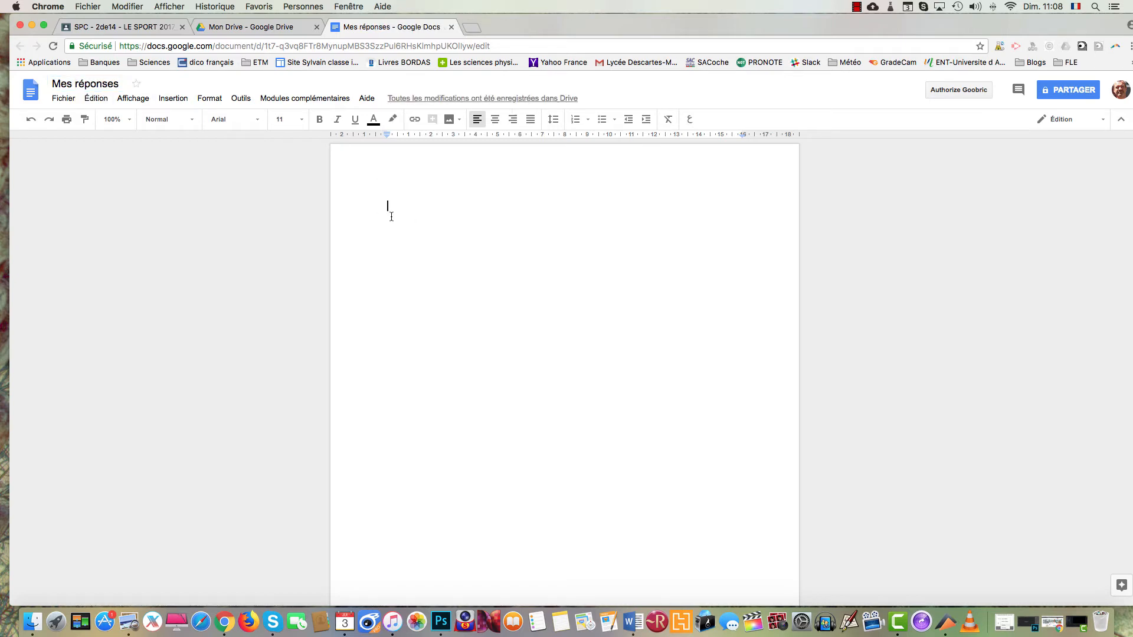
text(Pense)
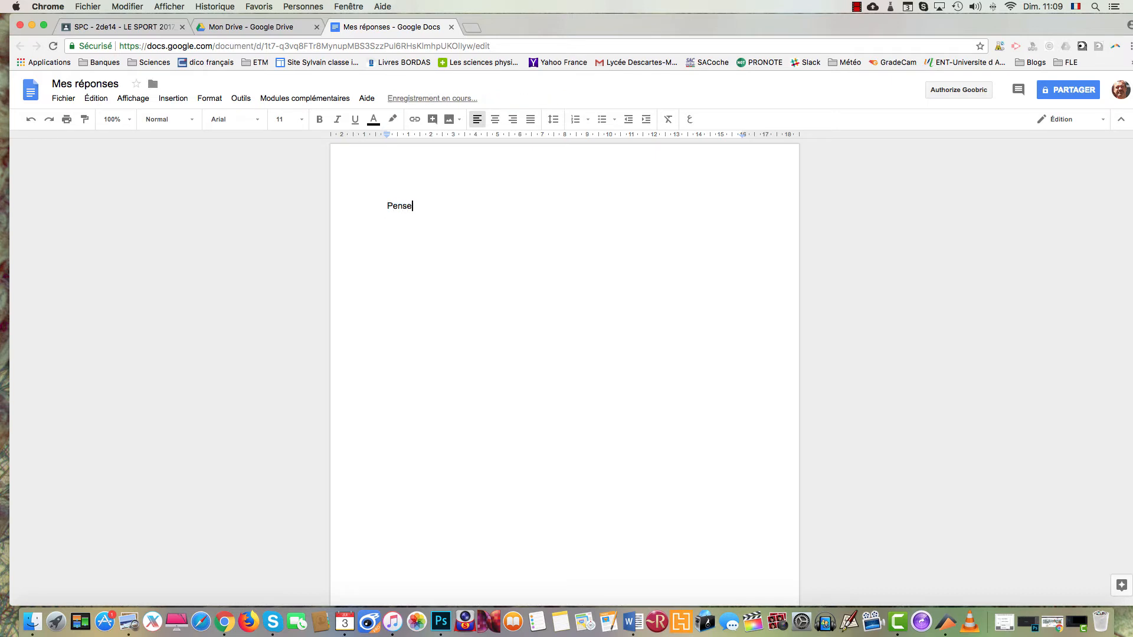
text(z...)
key(Return)
key(Return)
text(Vos réponses:)
key(Return)
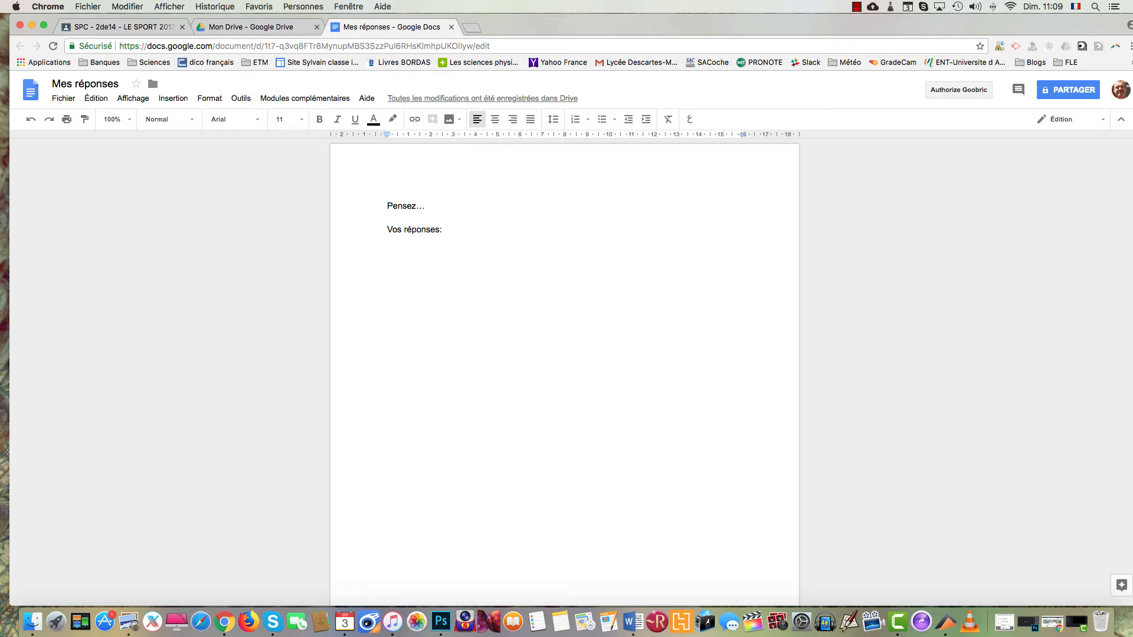
click(1018, 91)
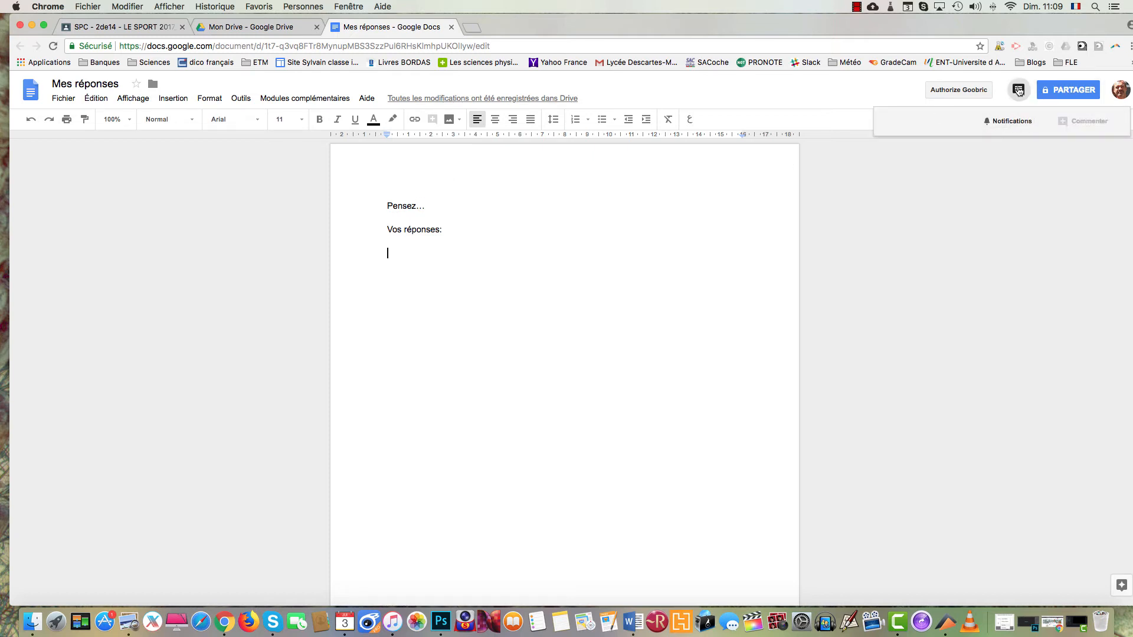
click(1018, 90)
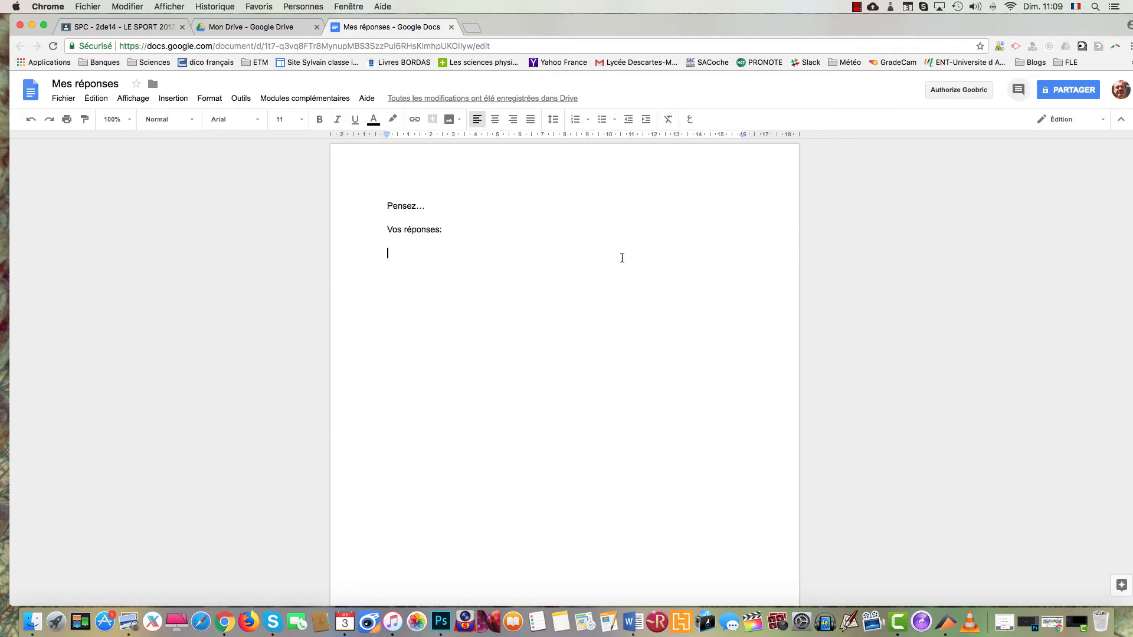
click(1081, 122)
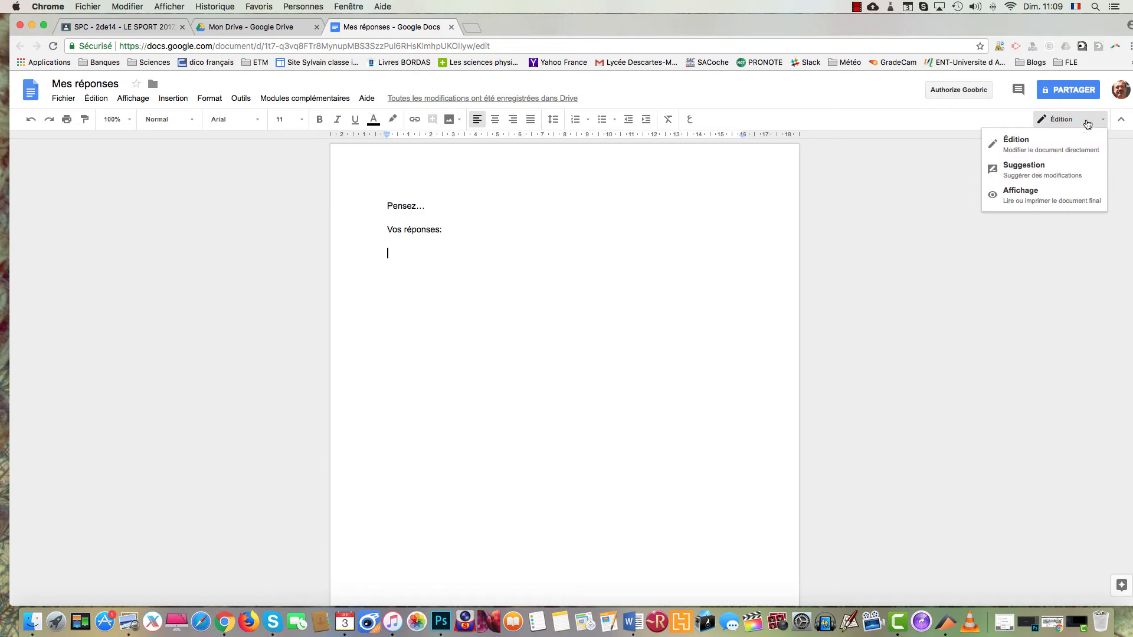
click(1084, 122)
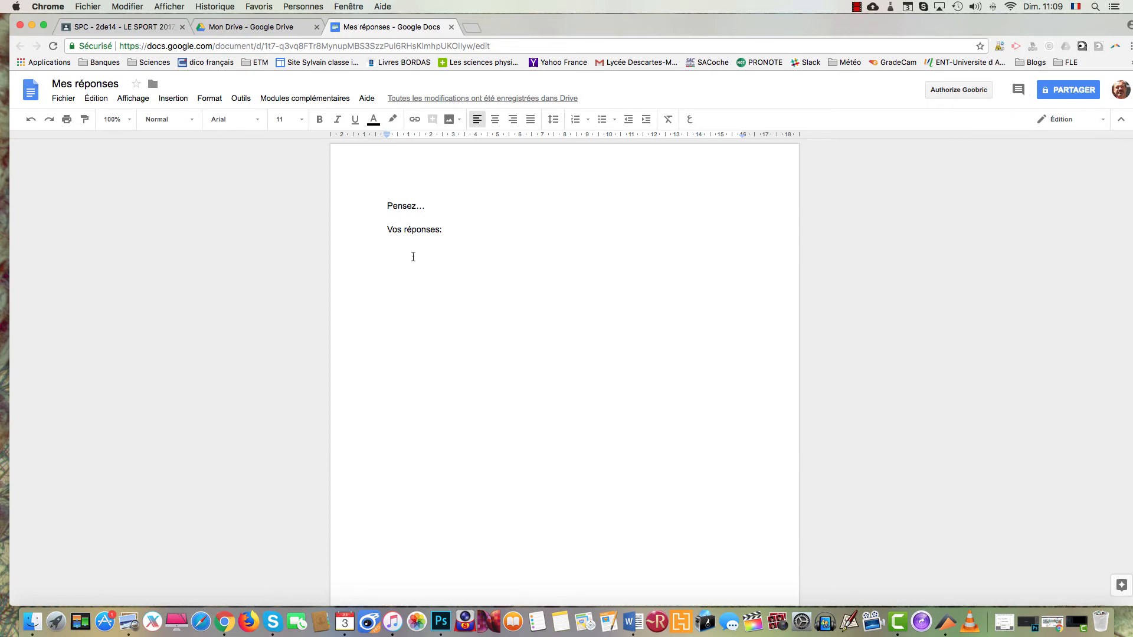
Close the document, return to the Classroom assignment and attach the "Mes réponses" file from Google Drive.
click(451, 27)
click(180, 30)
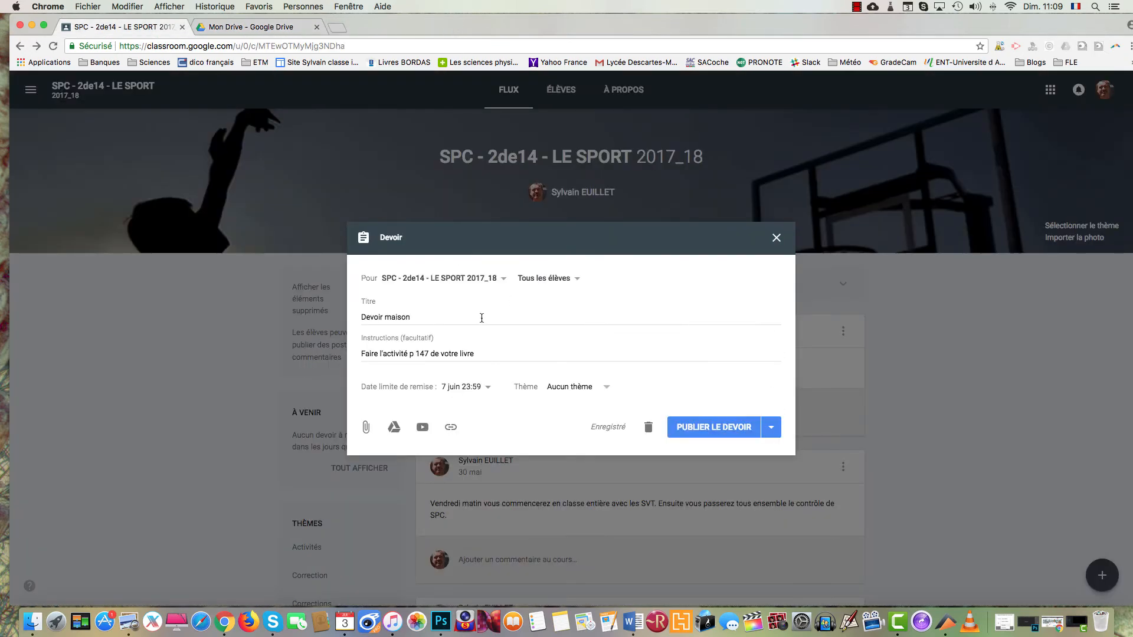
click(394, 428)
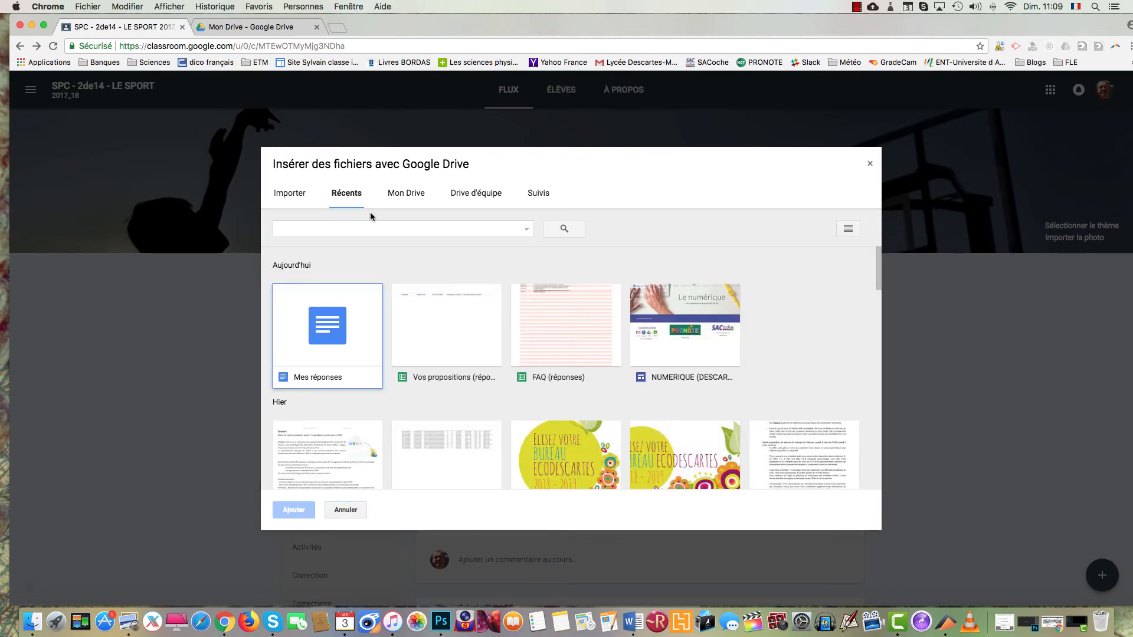
click(328, 340)
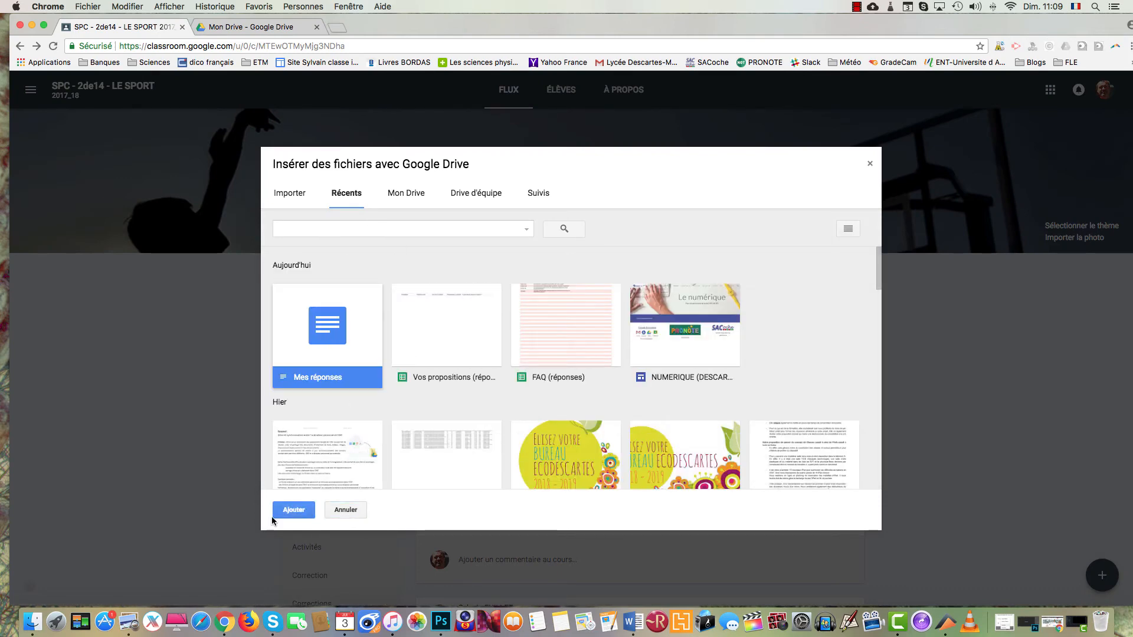
click(288, 512)
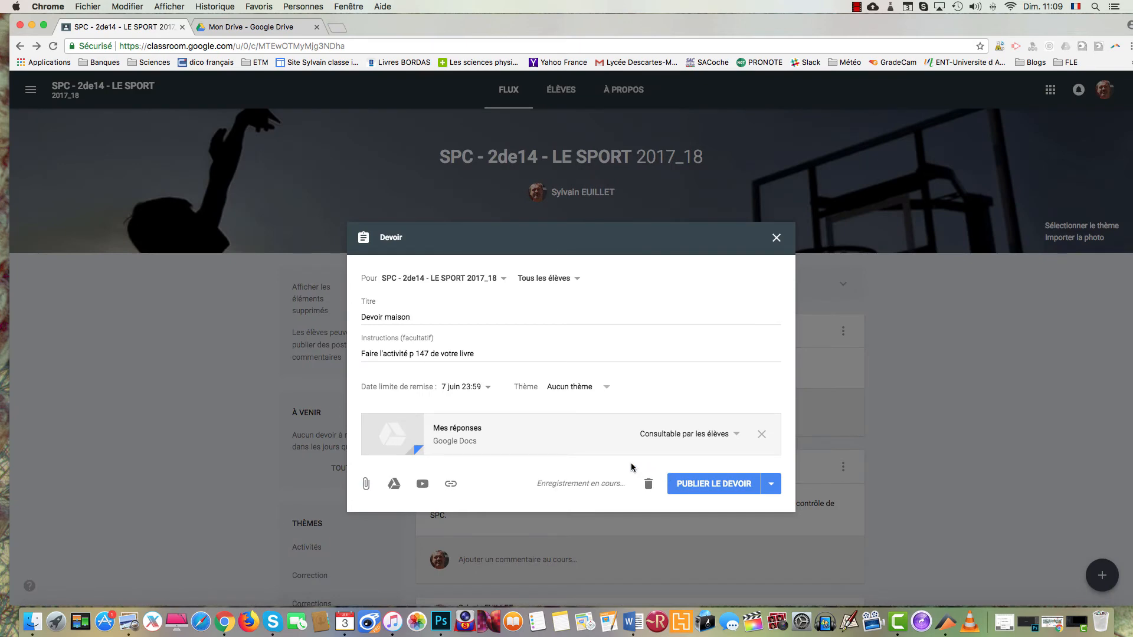
Set the attached document to "Faire une copie par élève" and publish the assignment.
click(736, 435)
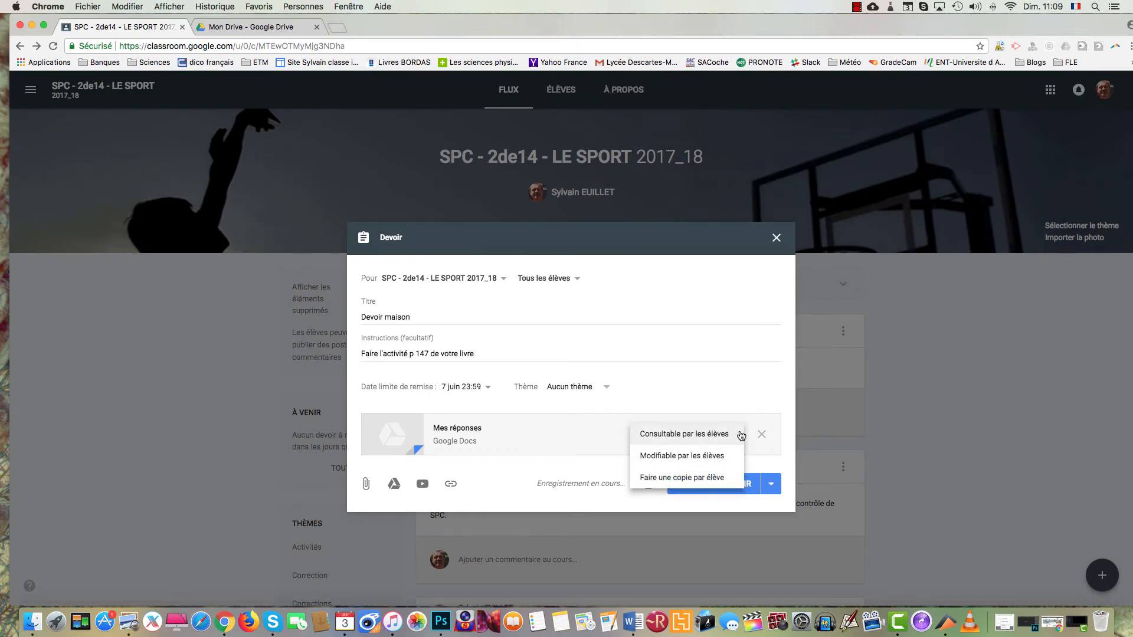
click(695, 478)
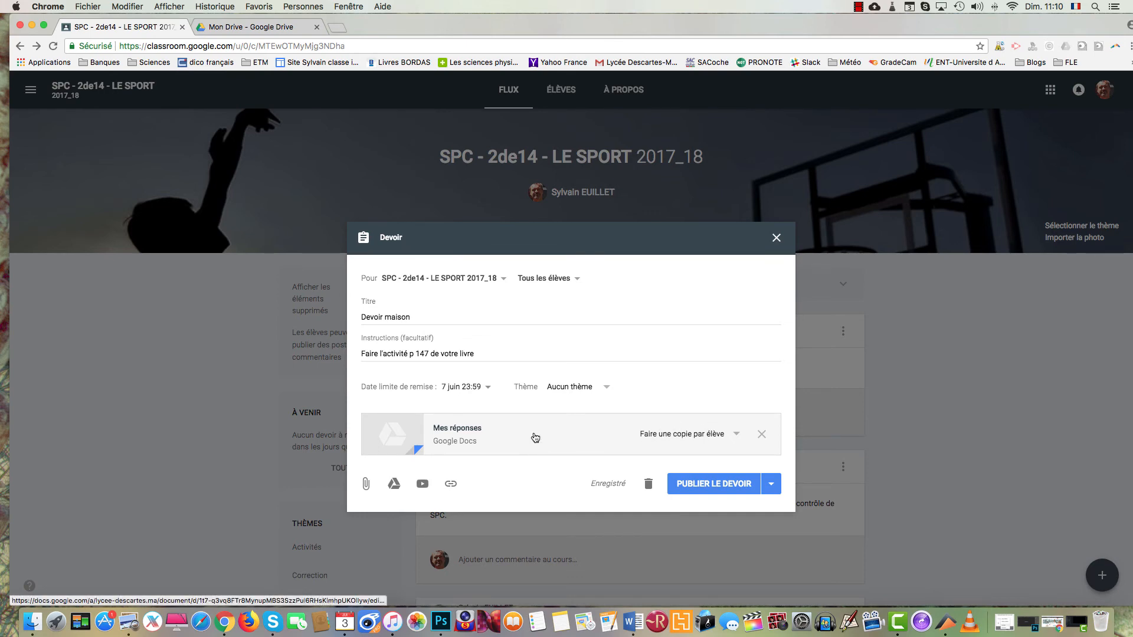
click(732, 486)
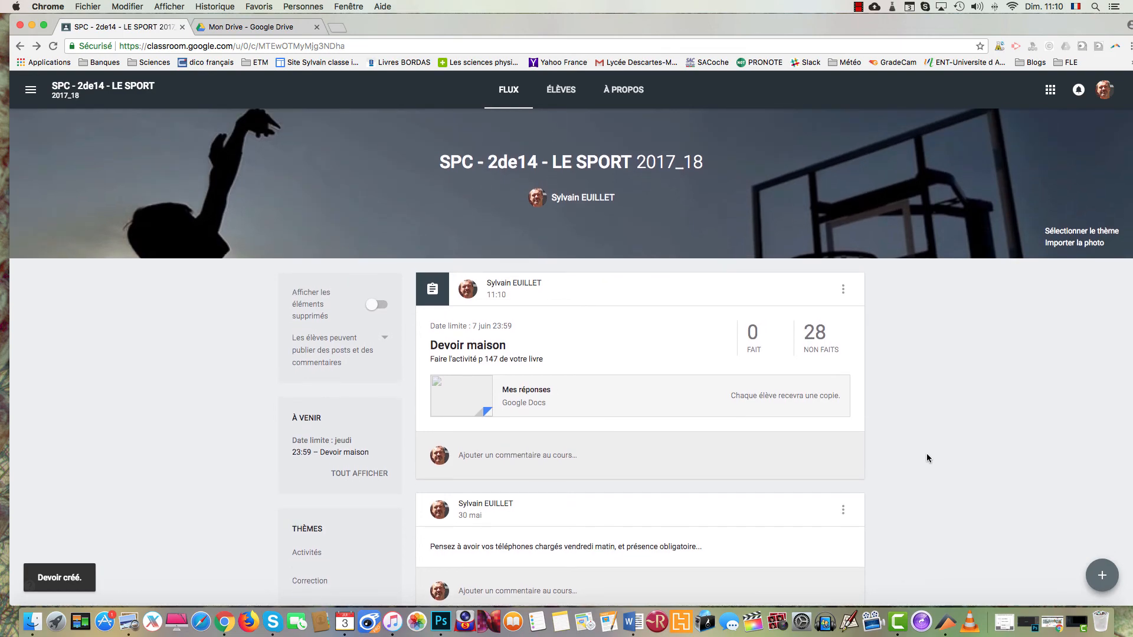
Open the earlier "DM Sport et macromolécules" assignment from the class stream and look over the submission status of all the students' copies.
scroll(927, 458, down, 20)
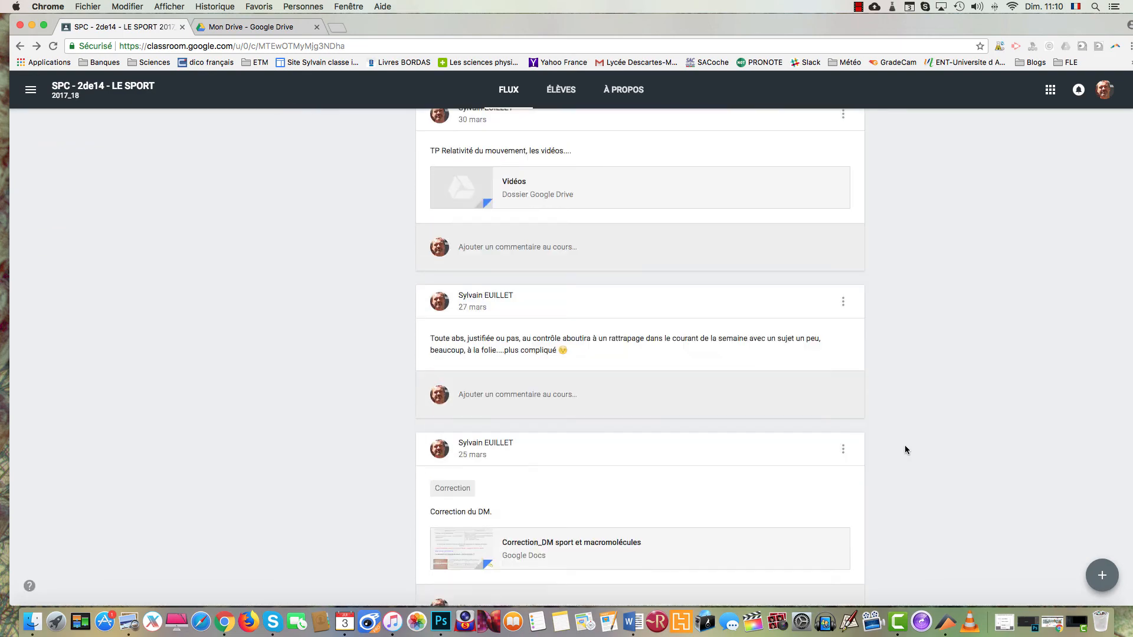
scroll(905, 450, down, 15)
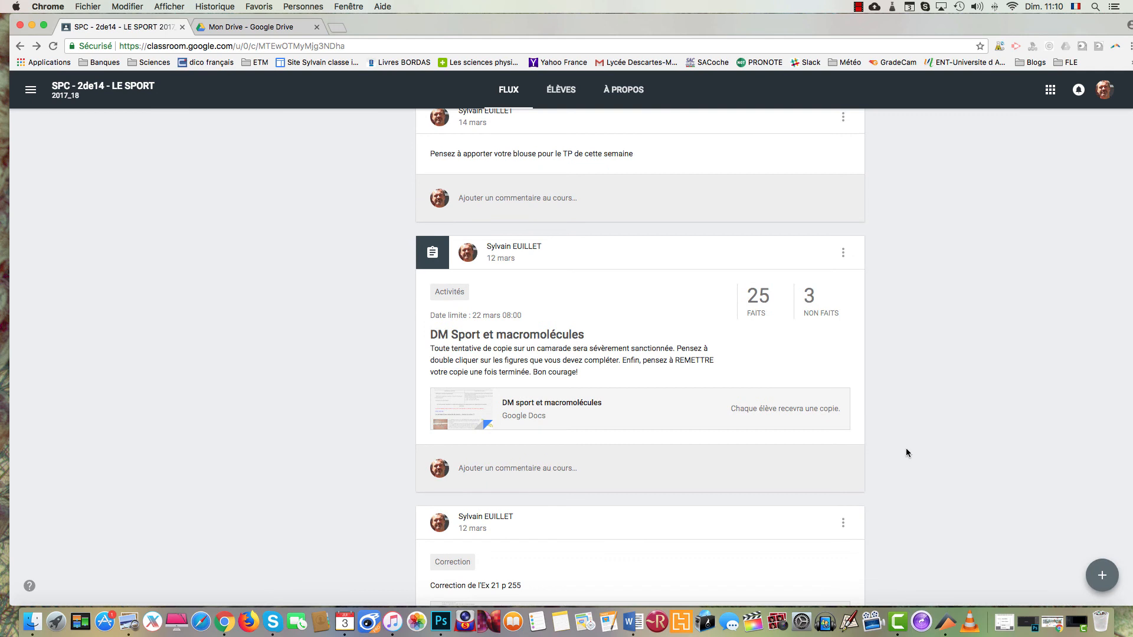
scroll(903, 442, down, 1)
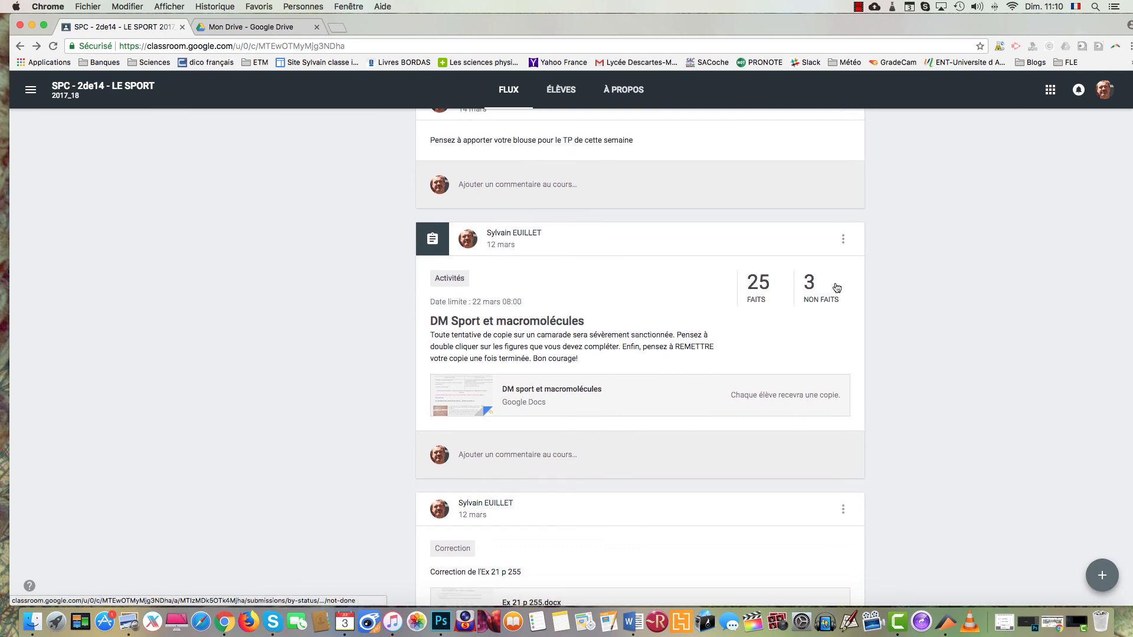
click(548, 325)
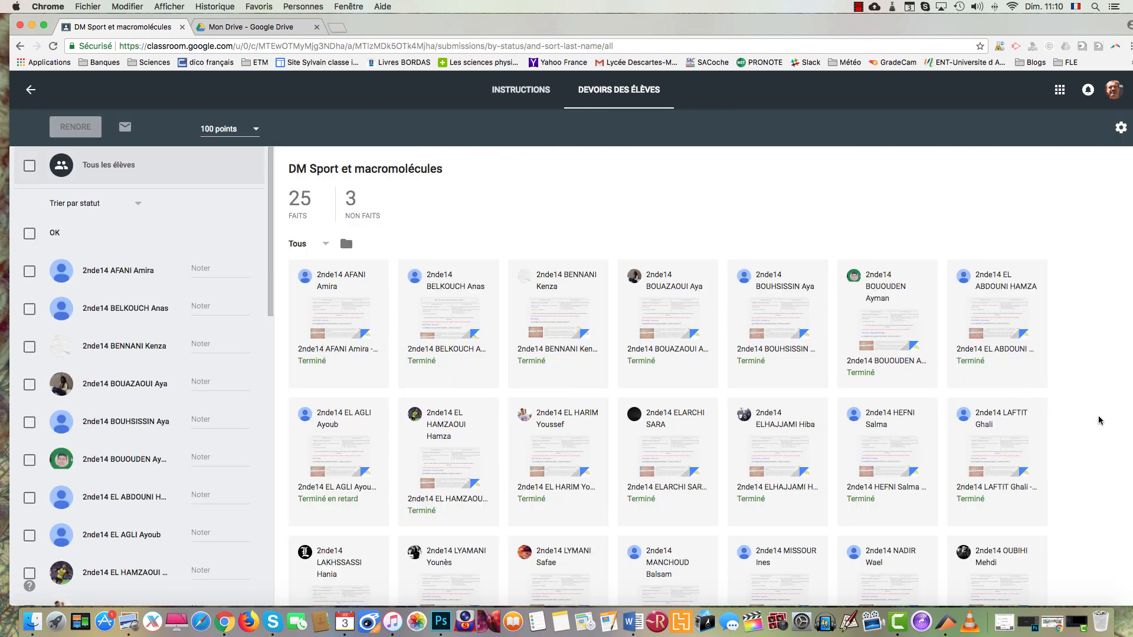
scroll(1086, 420, down, 5)
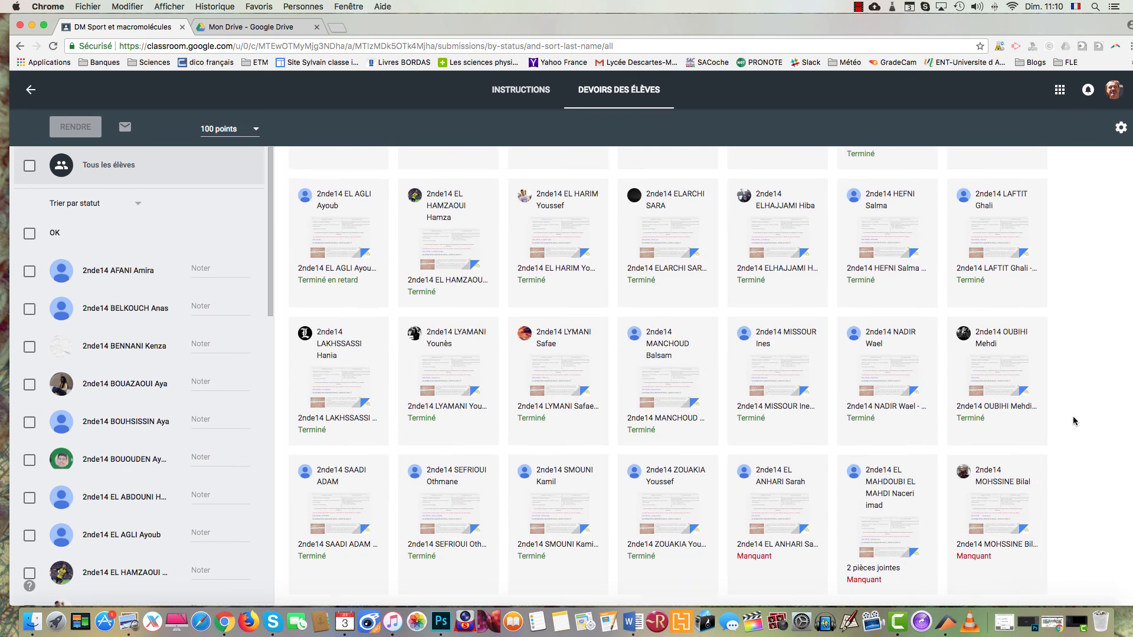
scroll(1074, 421, up, 5)
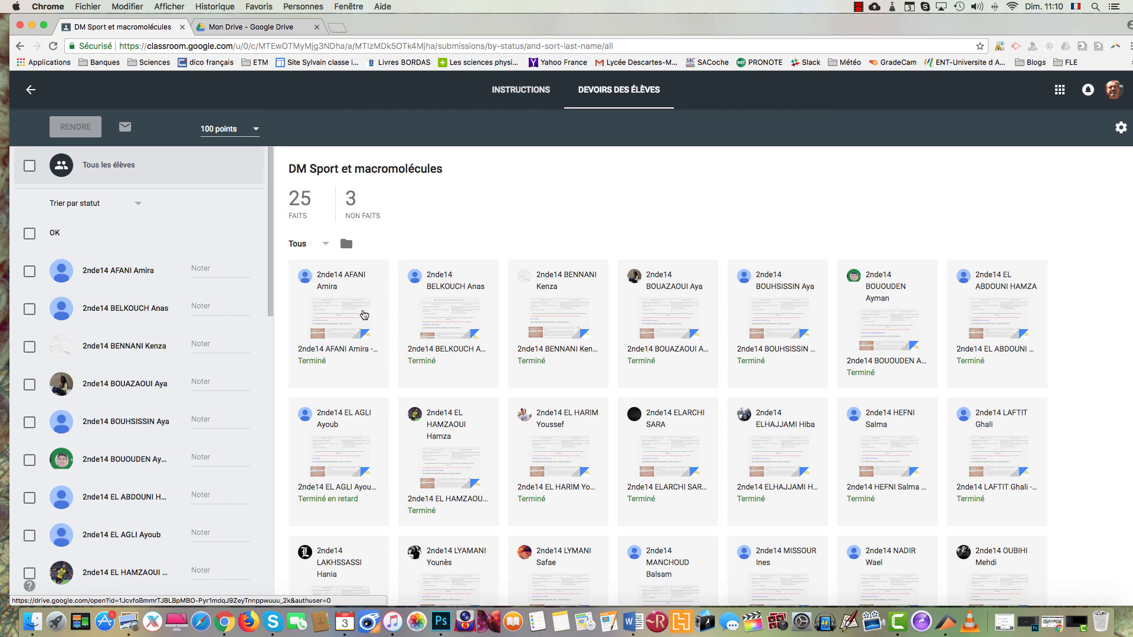
Open the first student's submitted document and examine the answers and the teacher's margin comments on its second page.
click(363, 310)
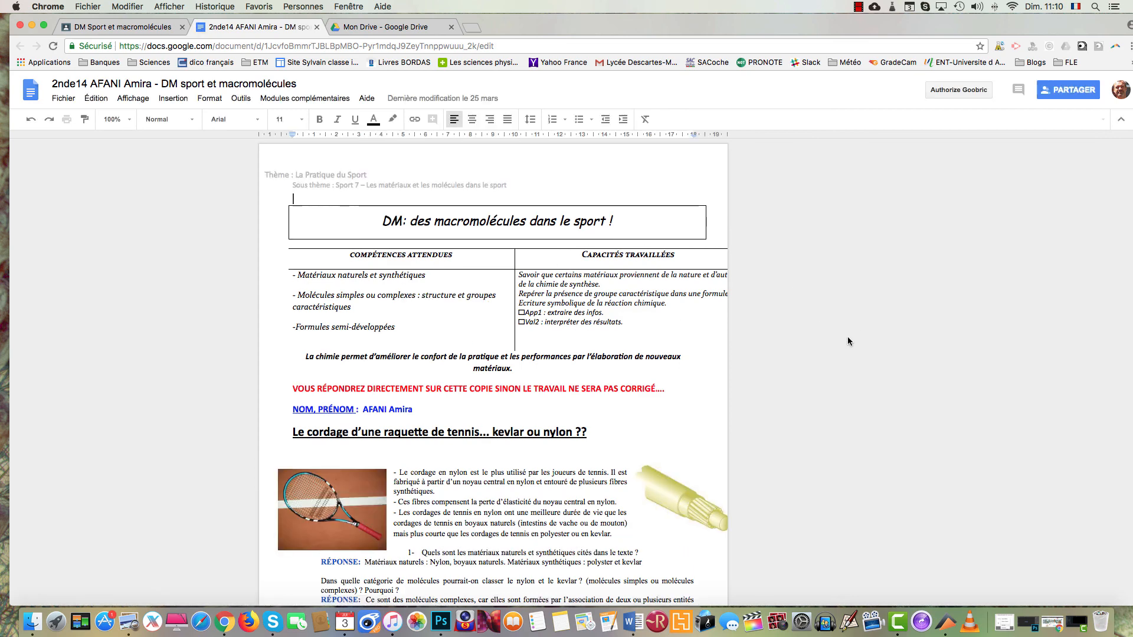
scroll(737, 375, down, 15)
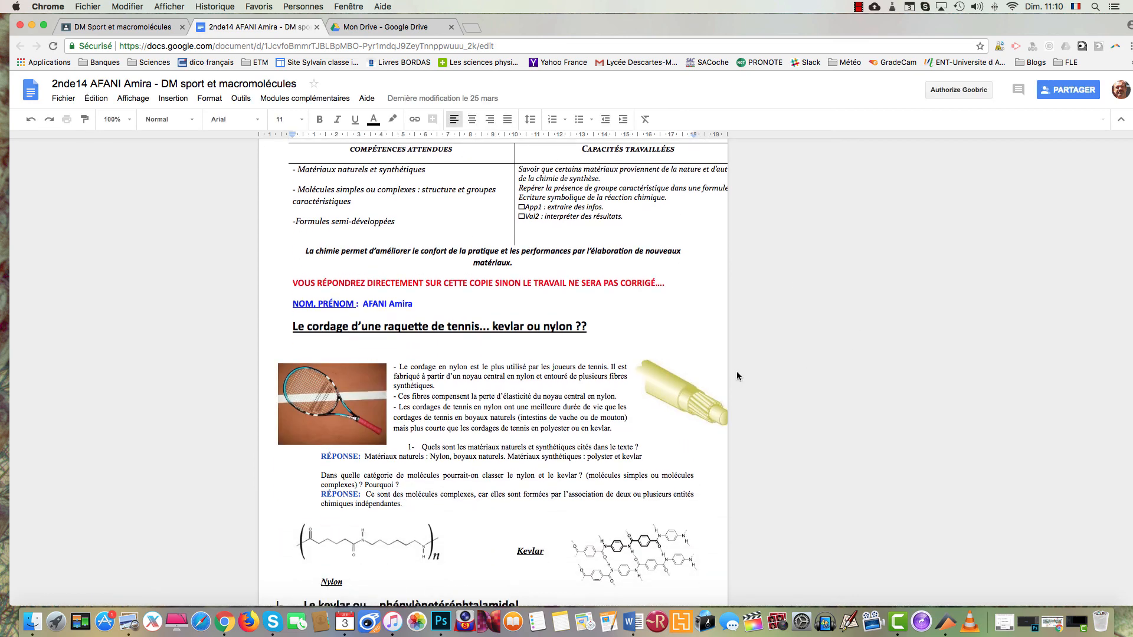
scroll(740, 375, down, 2)
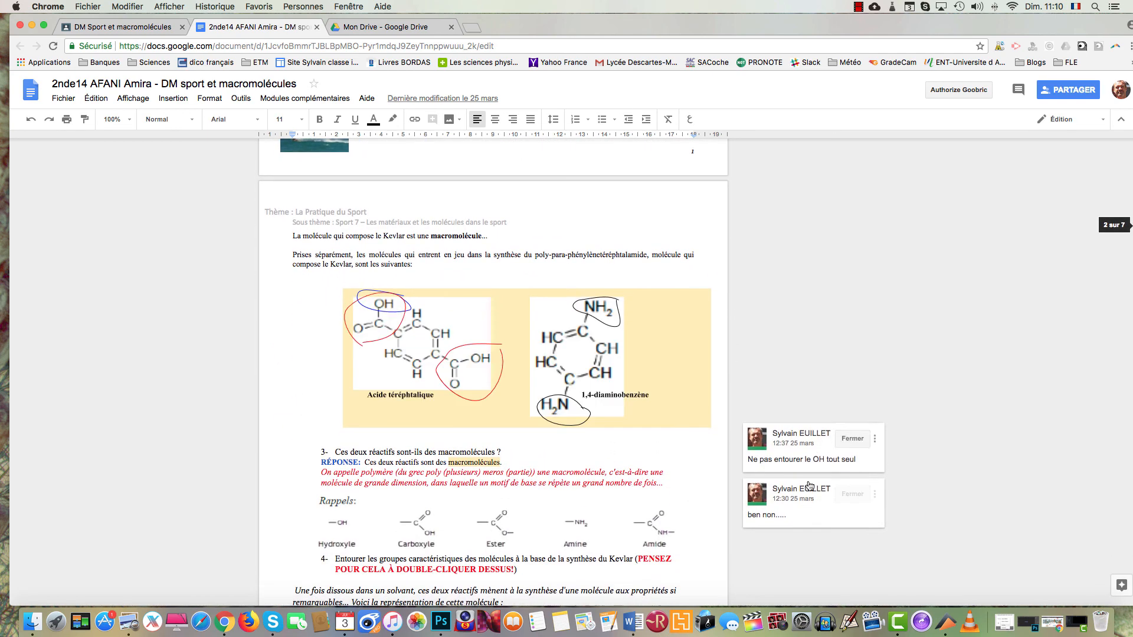
scroll(837, 305, down, 1)
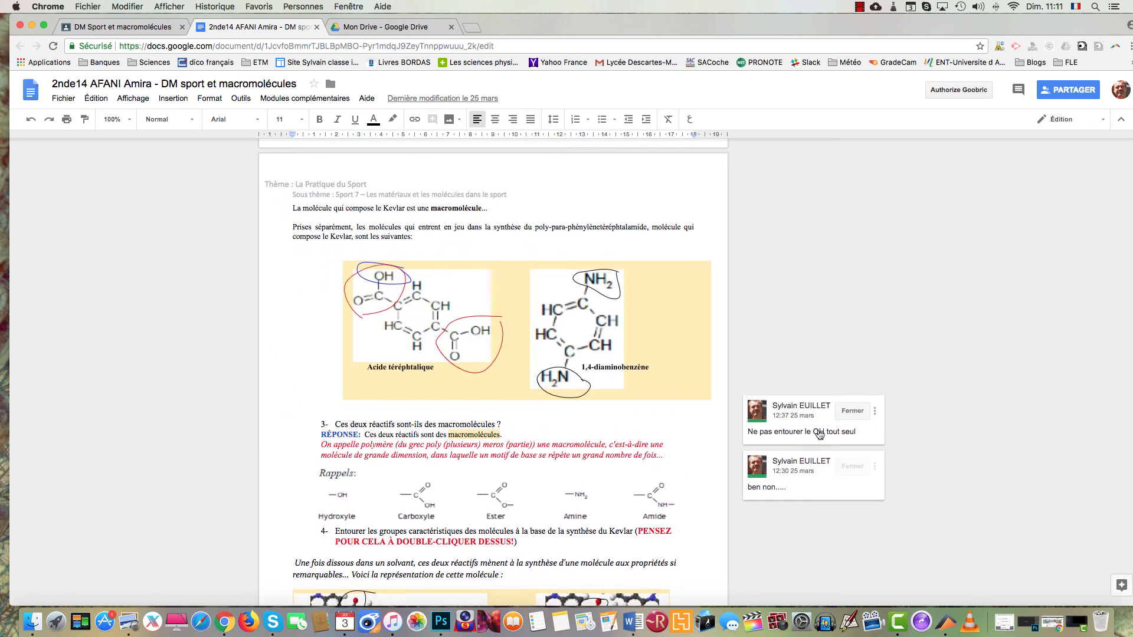